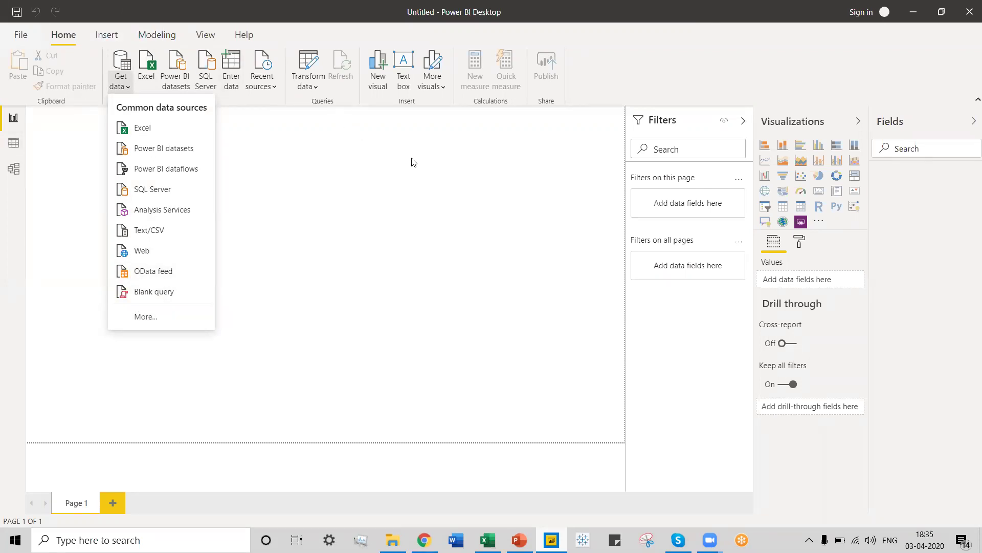
{"action": "left_click", "coordinate": [391, 194]}
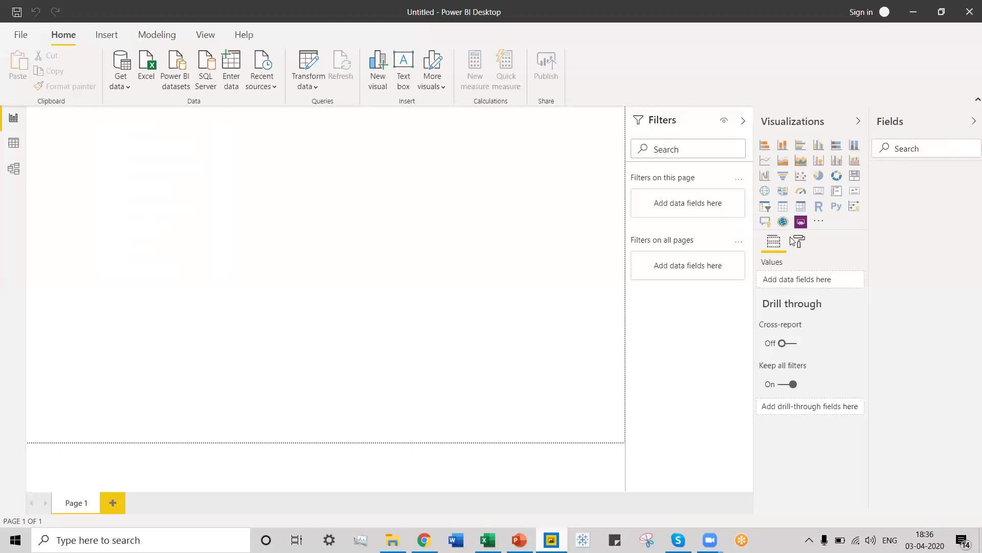
{"action": "left_click", "coordinate": [820, 222]}
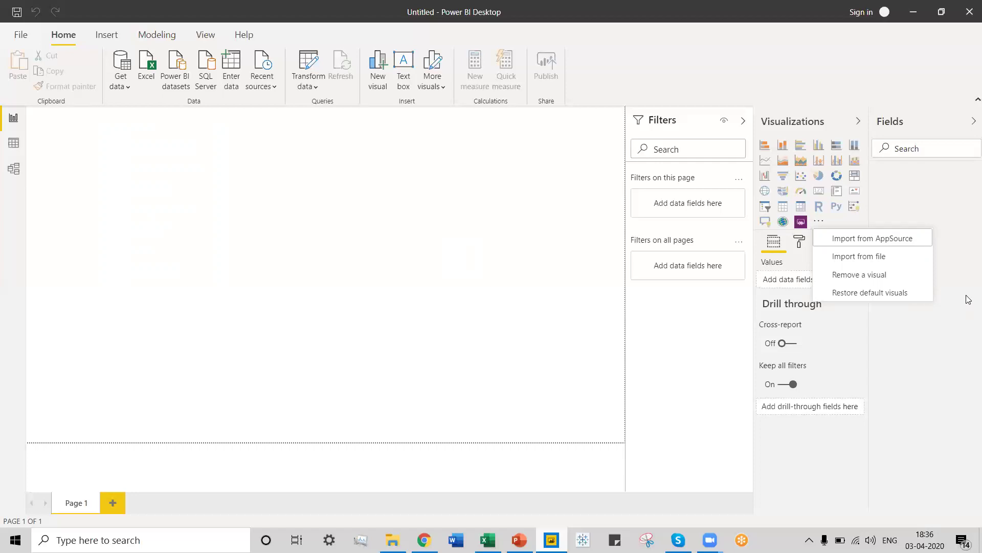
{"action": "left_click", "coordinate": [664, 331]}
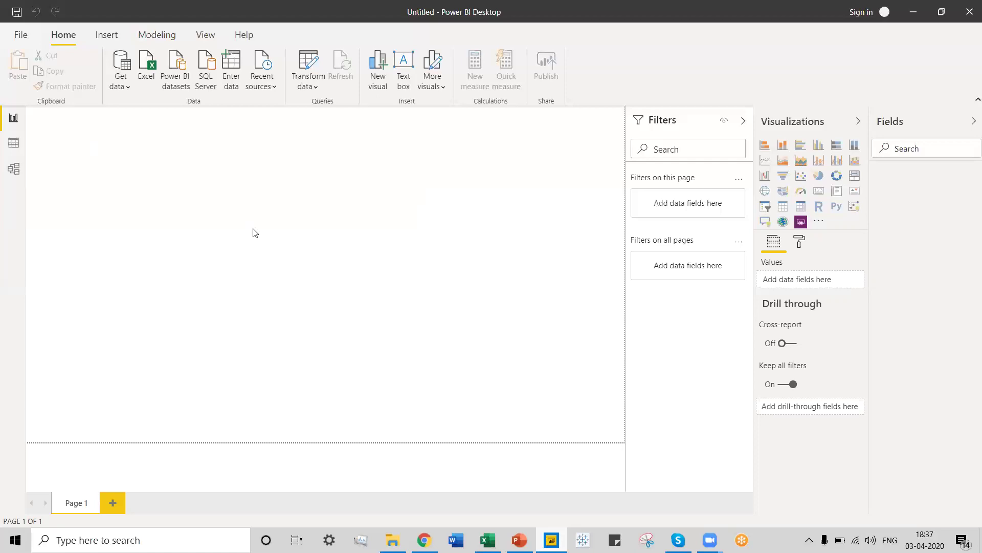
Browse the complete list of available data connectors, plus the File and Database categories
{"action": "left_click", "coordinate": [129, 88]}
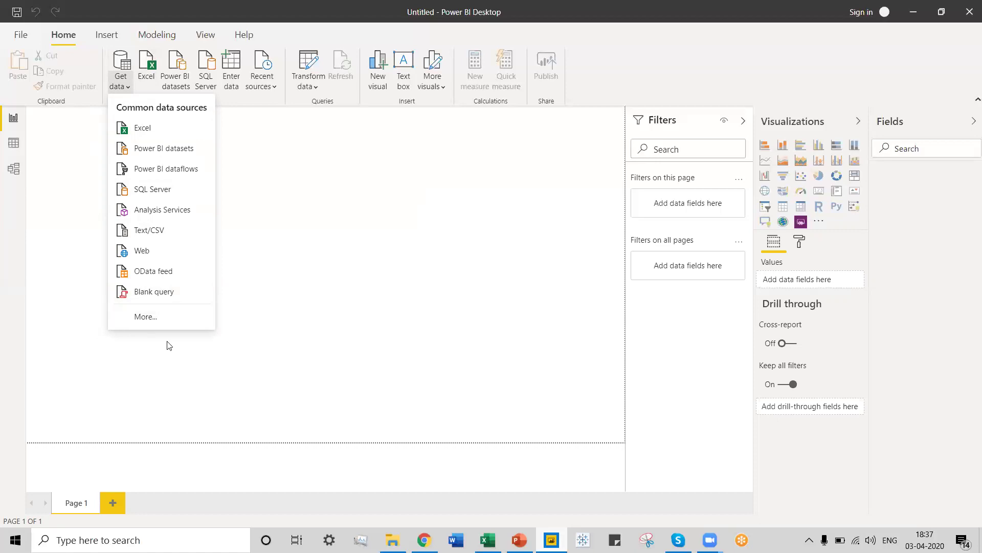
{"action": "left_click", "coordinate": [147, 322]}
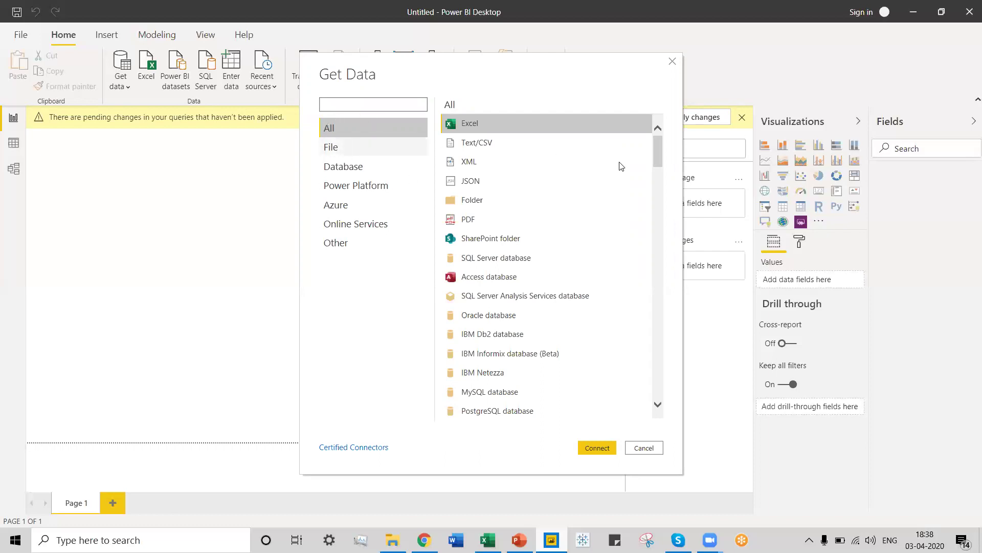
{"action": "left_click_drag", "start_coordinate": [659, 189], "coordinate": [651, 135]}
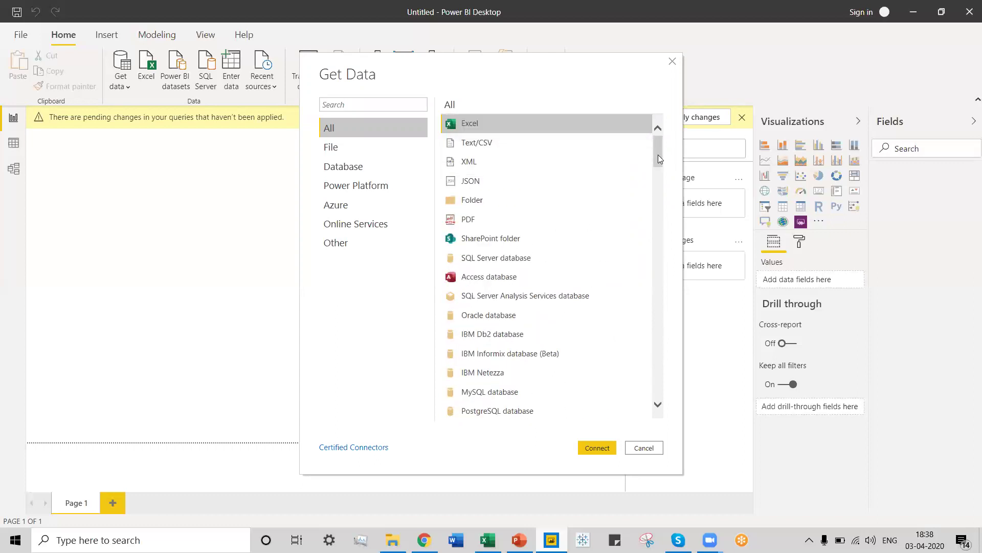
{"action": "left_click_drag", "start_coordinate": [657, 148], "coordinate": [658, 200]}
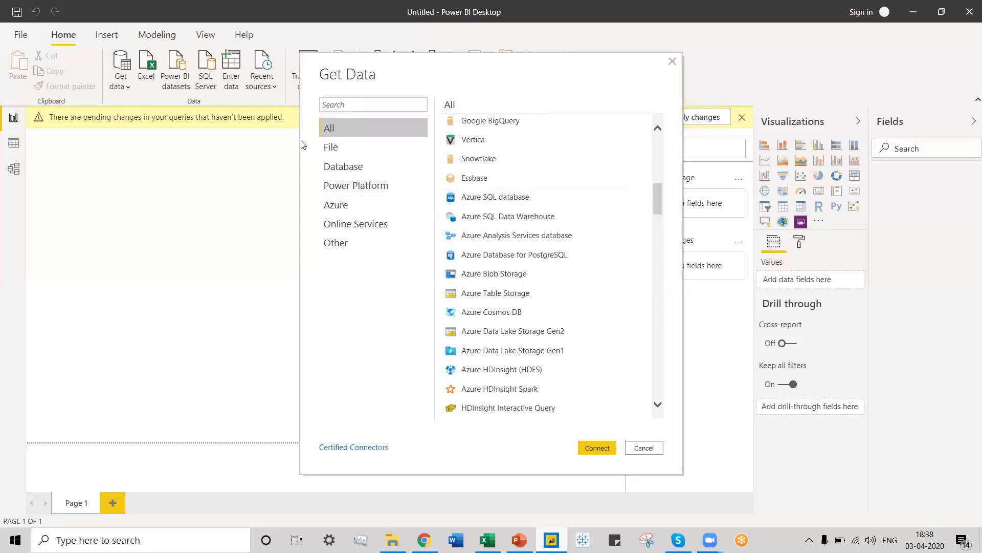
{"action": "left_click", "coordinate": [338, 148]}
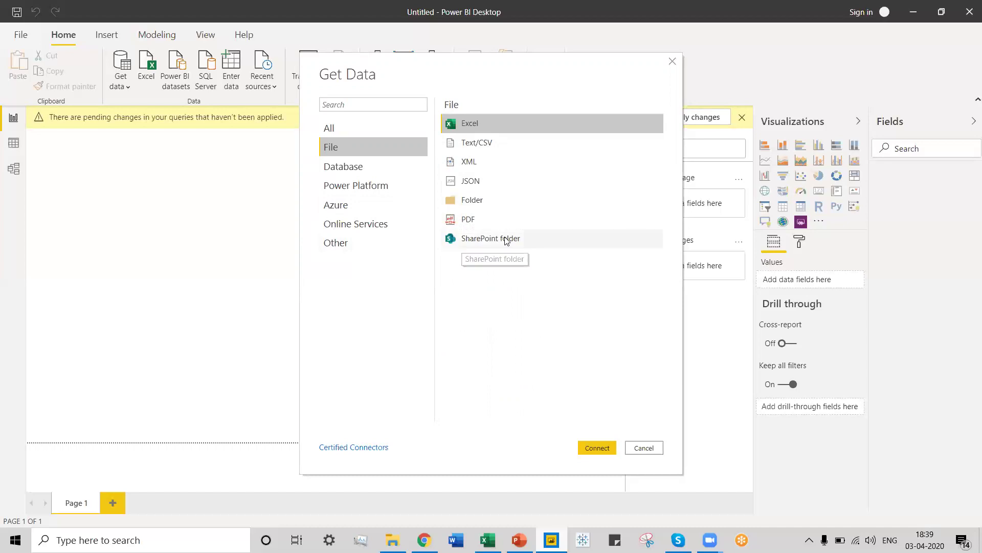
{"action": "left_click", "coordinate": [337, 165]}
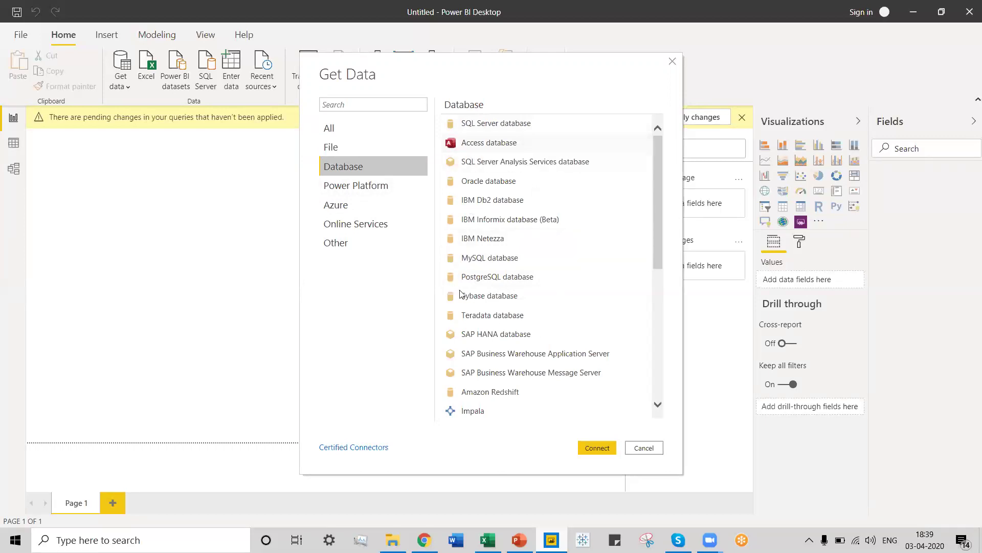
{"action": "left_click_drag", "start_coordinate": [661, 235], "coordinate": [656, 372]}
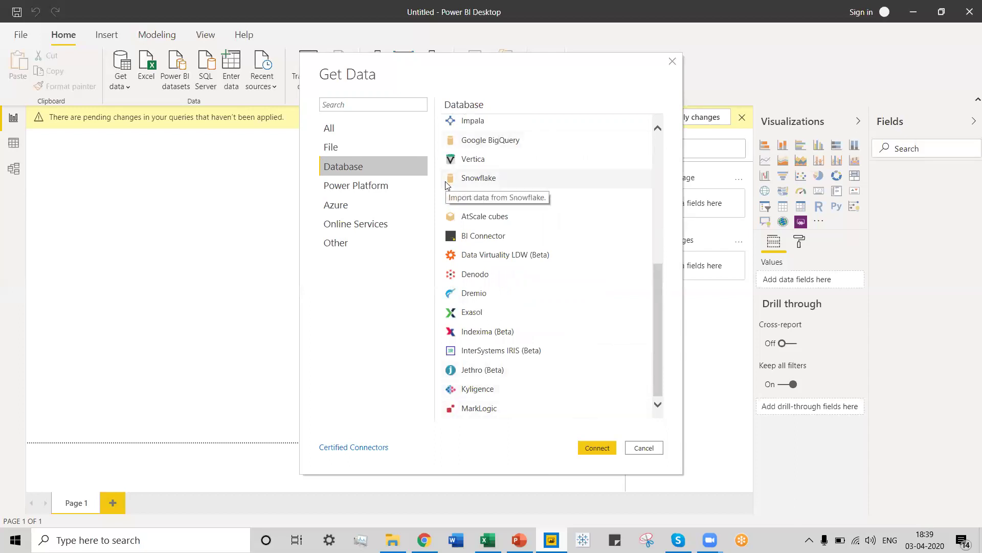
Review the Azure, Online Services and Other connector categories, return to the full list and close it without connecting
{"action": "left_click", "coordinate": [337, 207]}
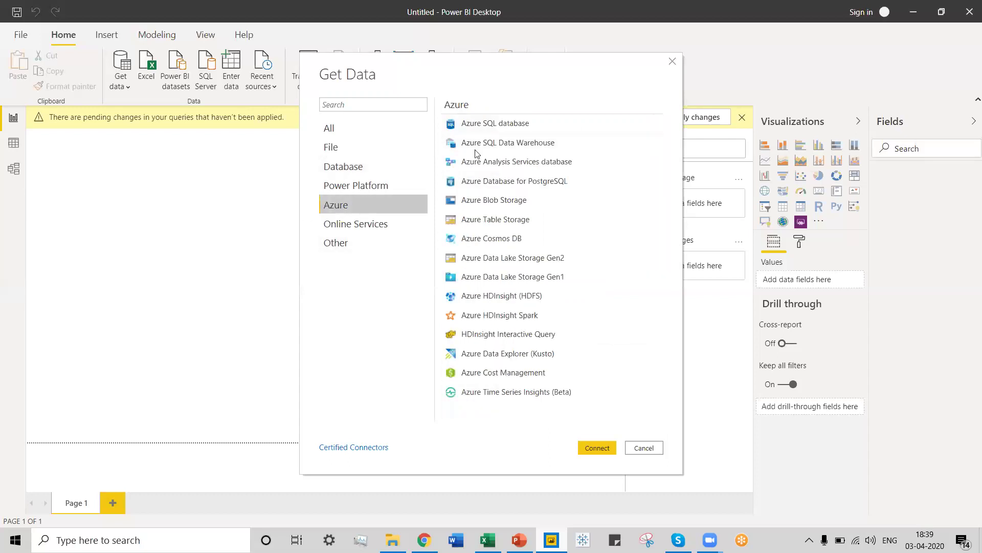
{"action": "left_click", "coordinate": [342, 226]}
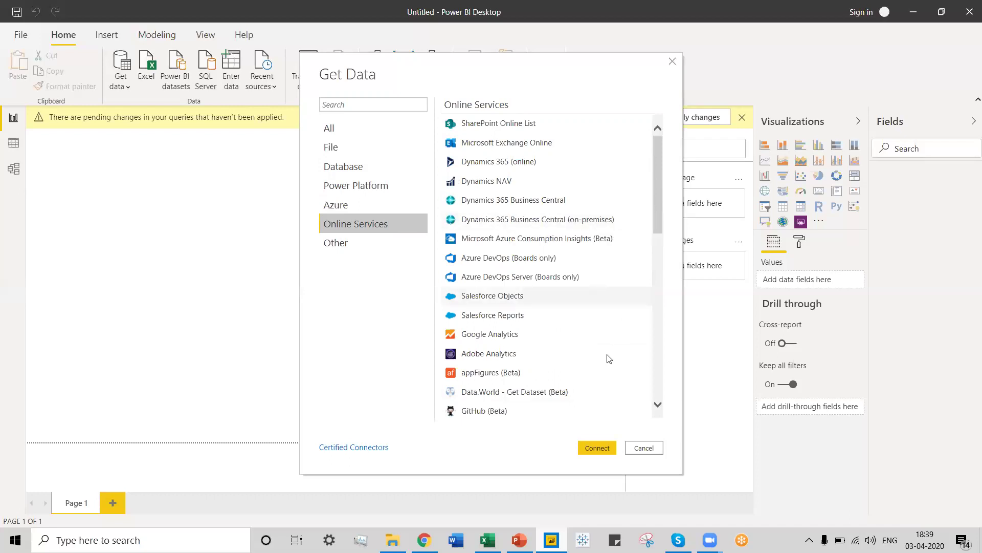
{"action": "left_click_drag", "start_coordinate": [658, 213], "coordinate": [658, 276]}
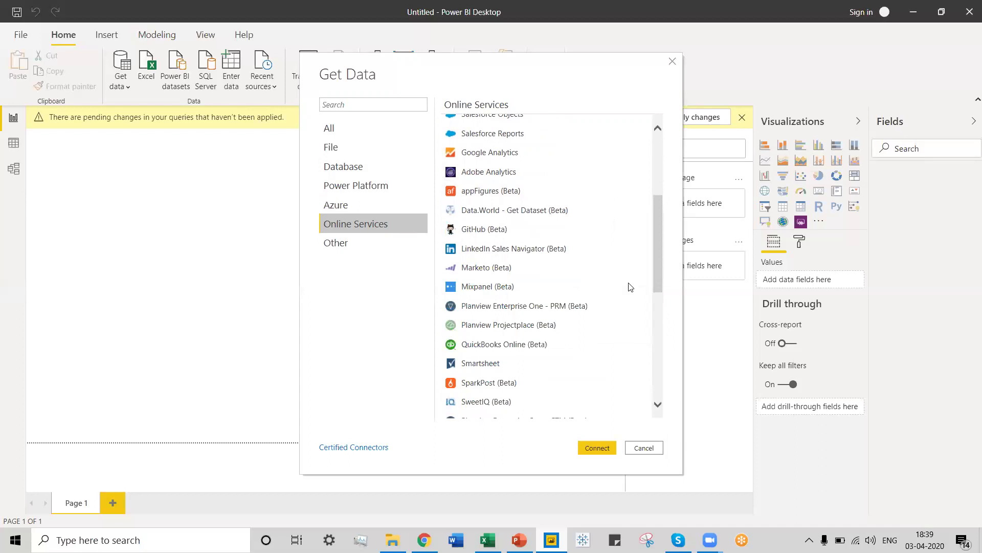
{"action": "left_click", "coordinate": [342, 244]}
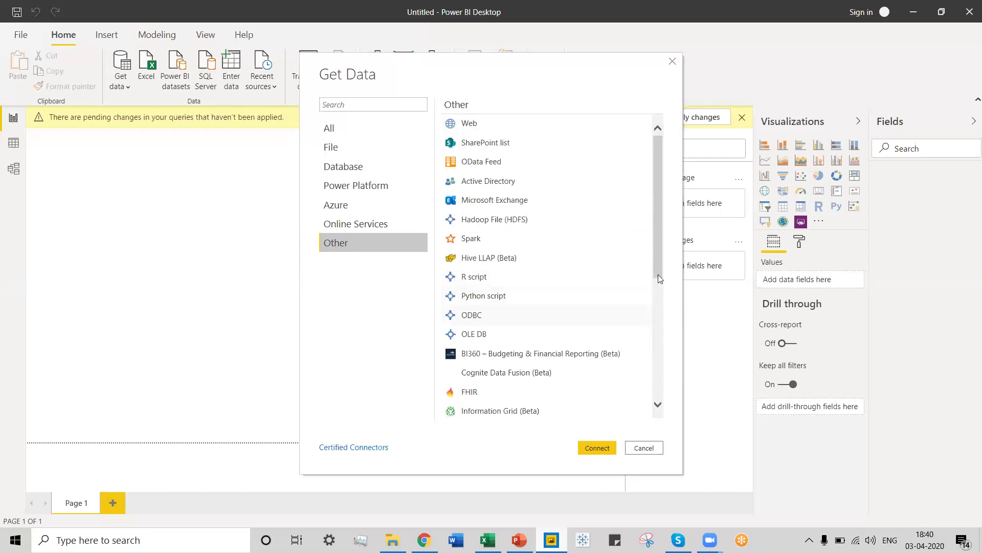
{"action": "left_click_drag", "start_coordinate": [657, 238], "coordinate": [656, 368]}
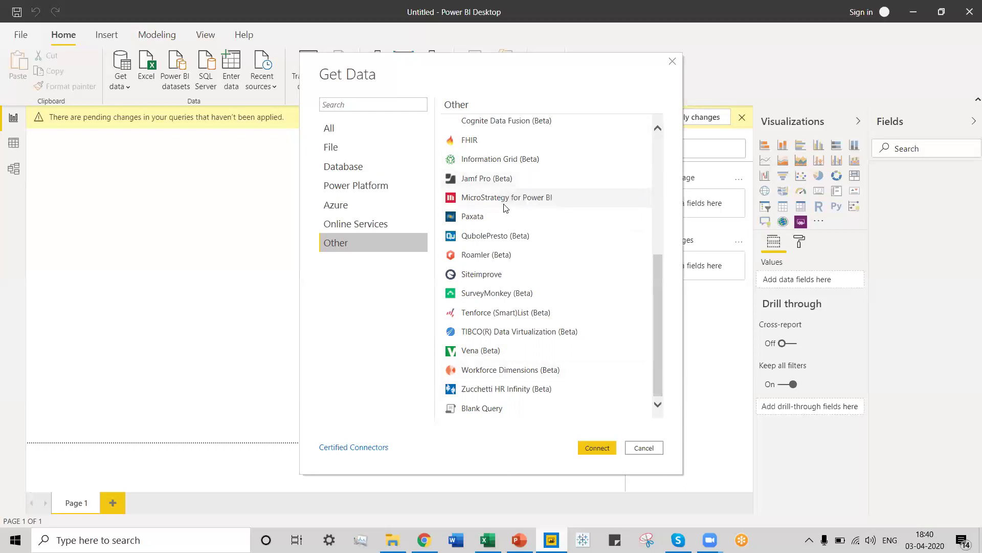
{"action": "left_click", "coordinate": [331, 129]}
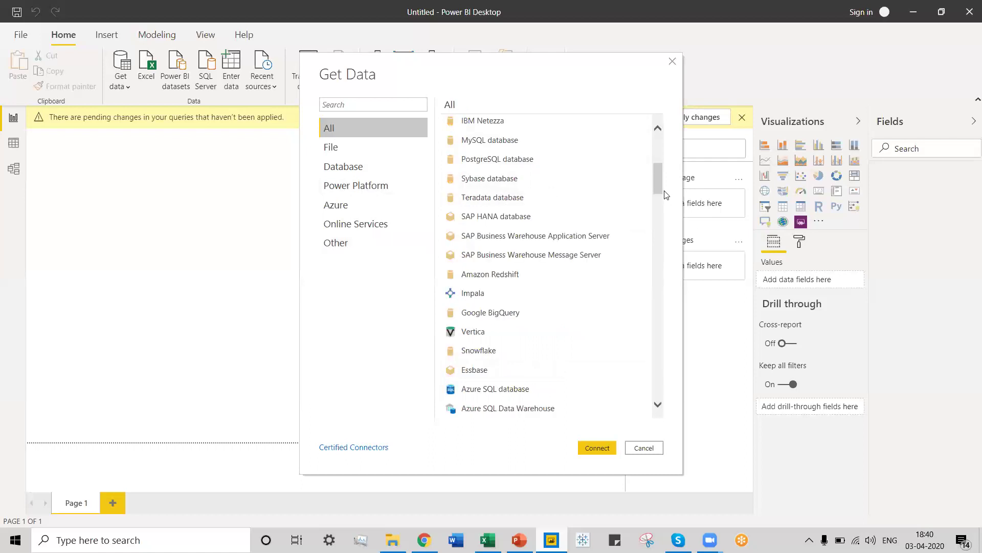
{"action": "left_click_drag", "start_coordinate": [657, 182], "coordinate": [654, 154]}
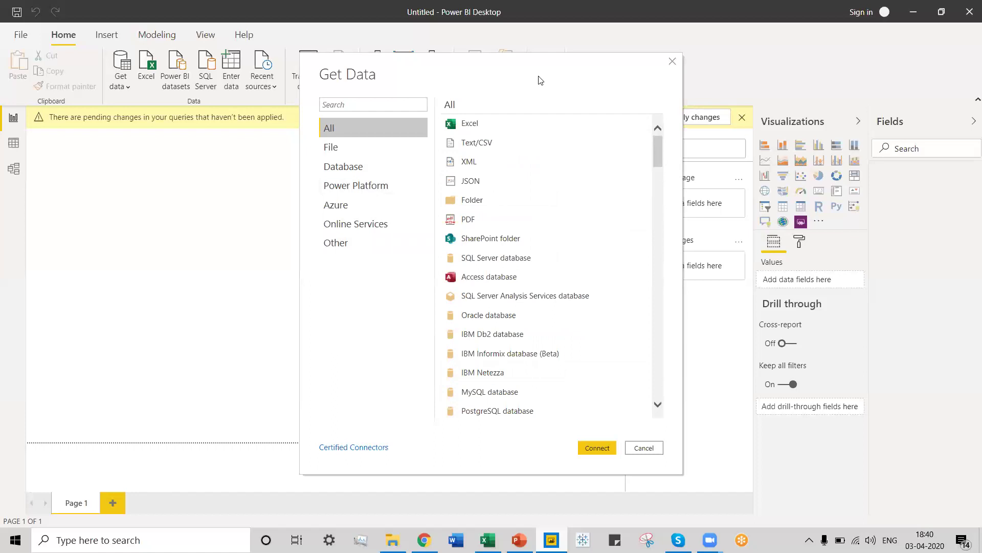
{"action": "key", "text": "Escape"}
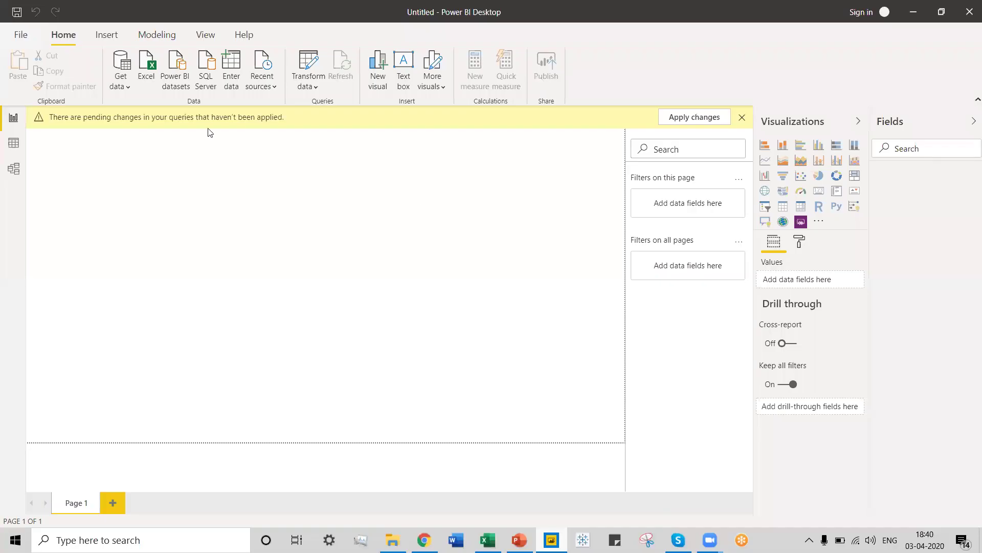
Connect to the Excel workbook AdventureWorks_Database from the Data Sets folder
{"action": "left_click", "coordinate": [127, 88]}
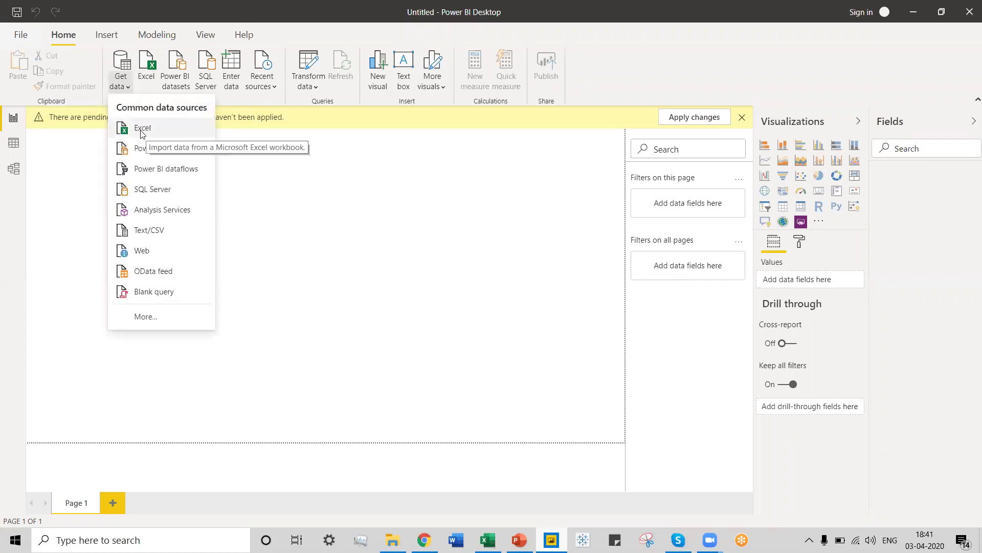
{"action": "left_click", "coordinate": [153, 132]}
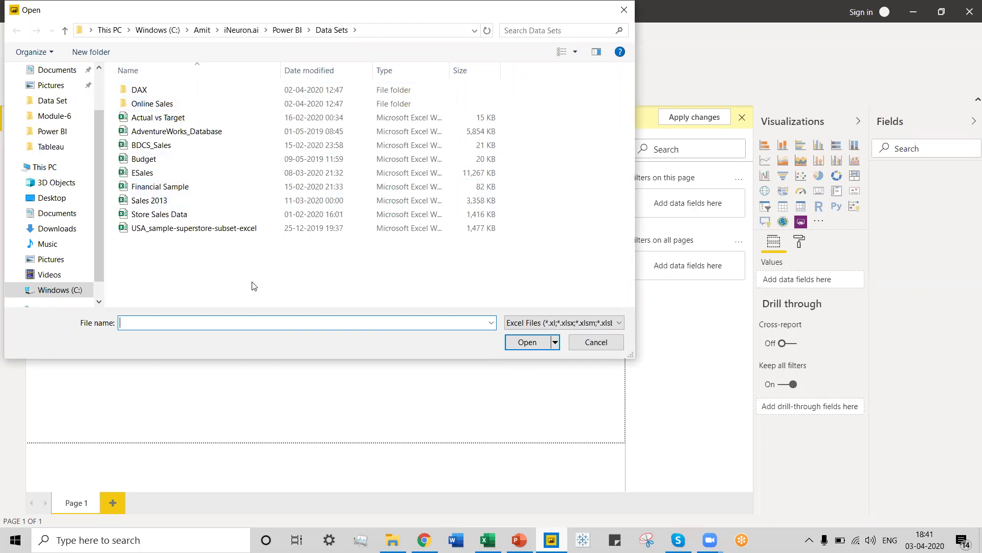
{"action": "double_click", "coordinate": [194, 133]}
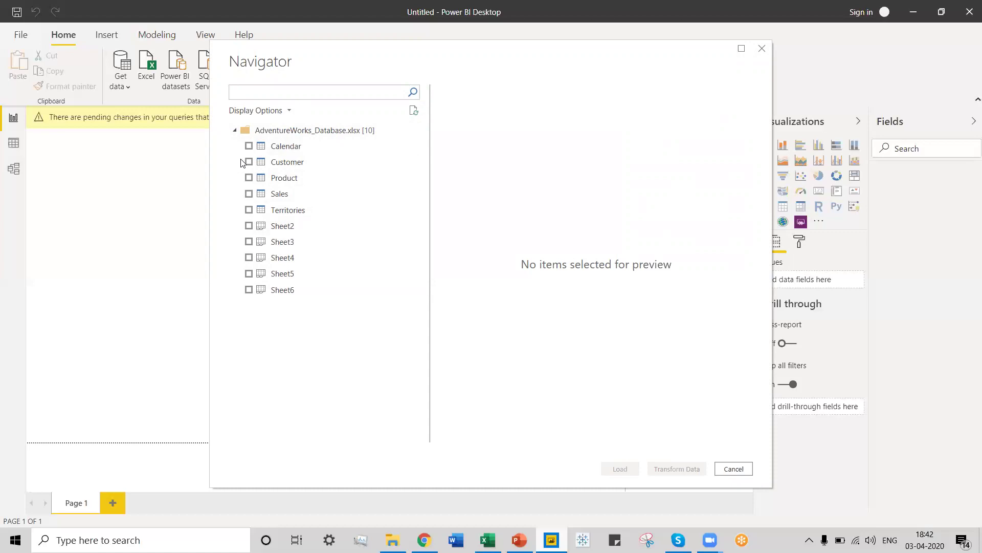
Load the Calendar, Customer, Product, Sales and Territories tables from the AdventureWorks_Database workbook
{"action": "left_click", "coordinate": [249, 147]}
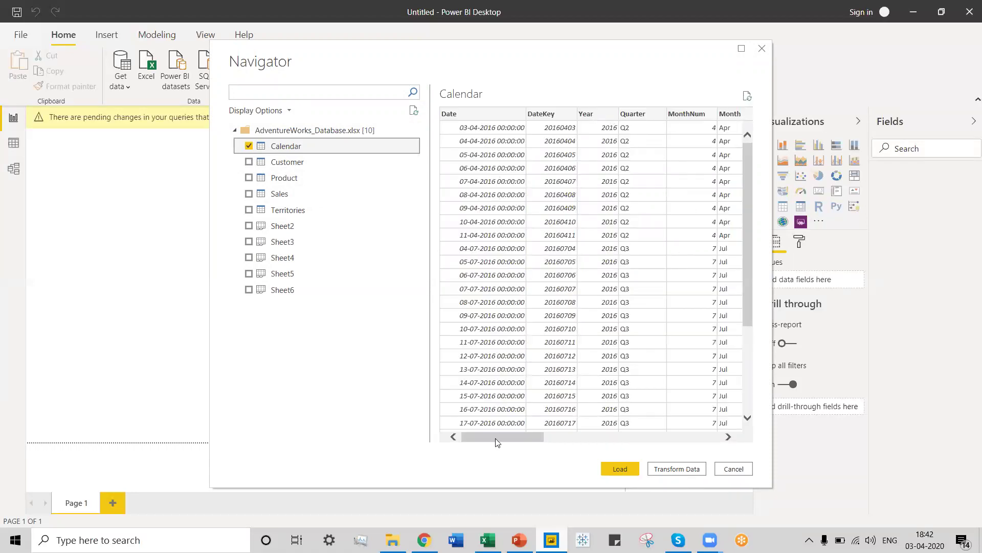
{"action": "left_click_drag", "start_coordinate": [555, 439], "coordinate": [502, 444]}
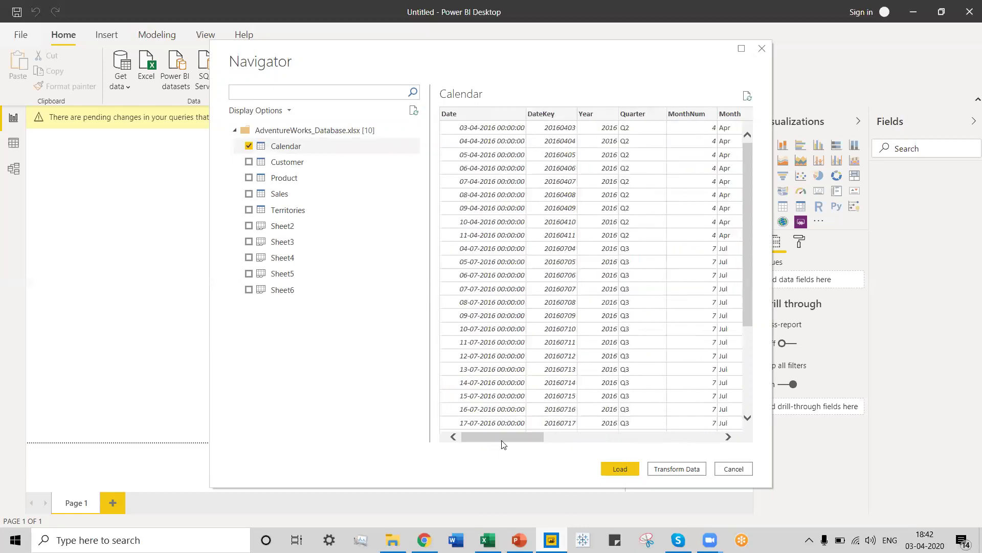
{"action": "left_click", "coordinate": [248, 162]}
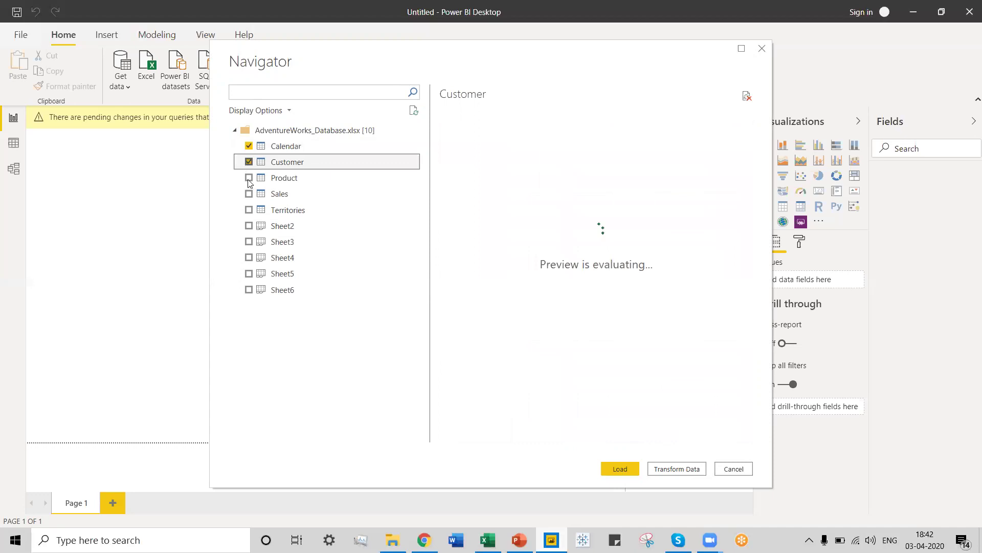
{"action": "left_click", "coordinate": [248, 178]}
{"action": "left_click", "coordinate": [249, 194]}
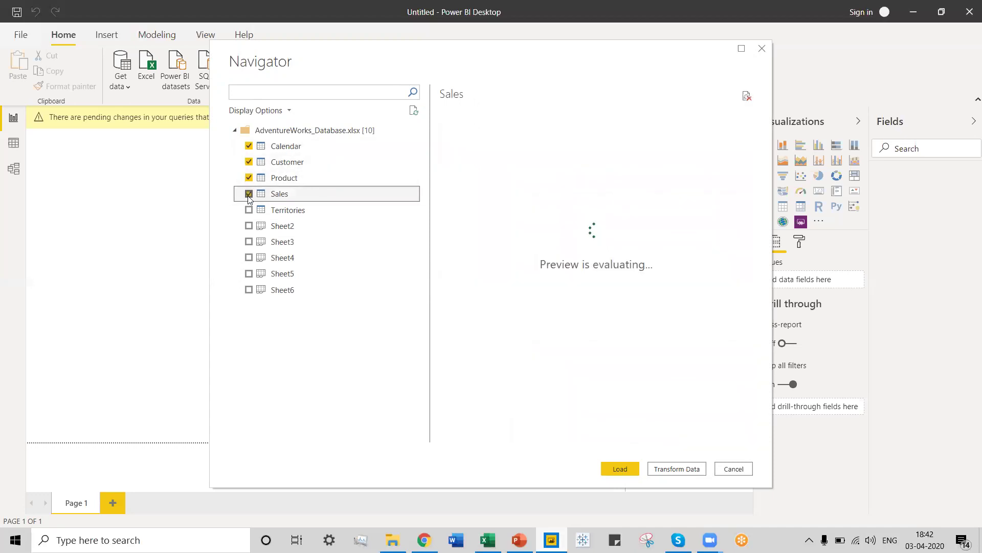
{"action": "left_click", "coordinate": [249, 210]}
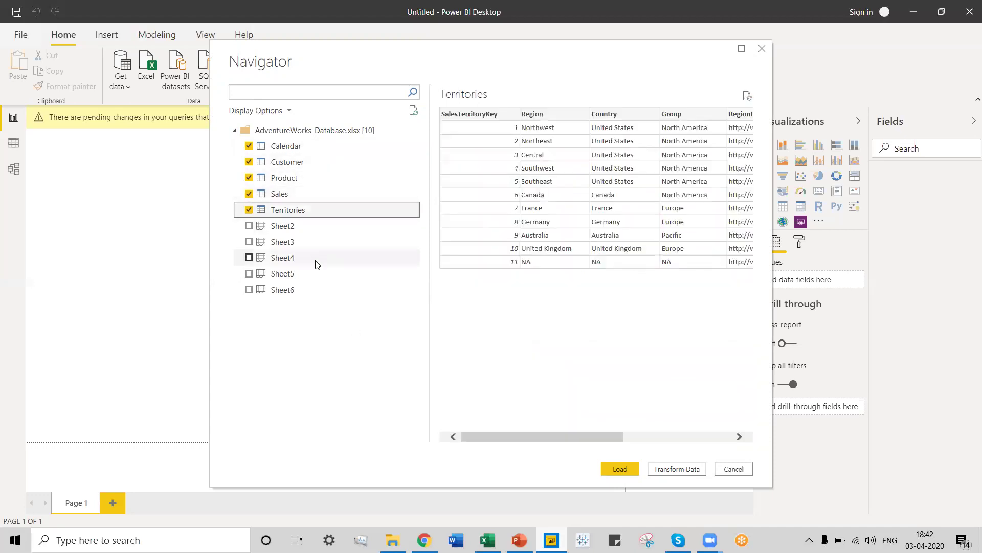
{"action": "left_click", "coordinate": [619, 469]}
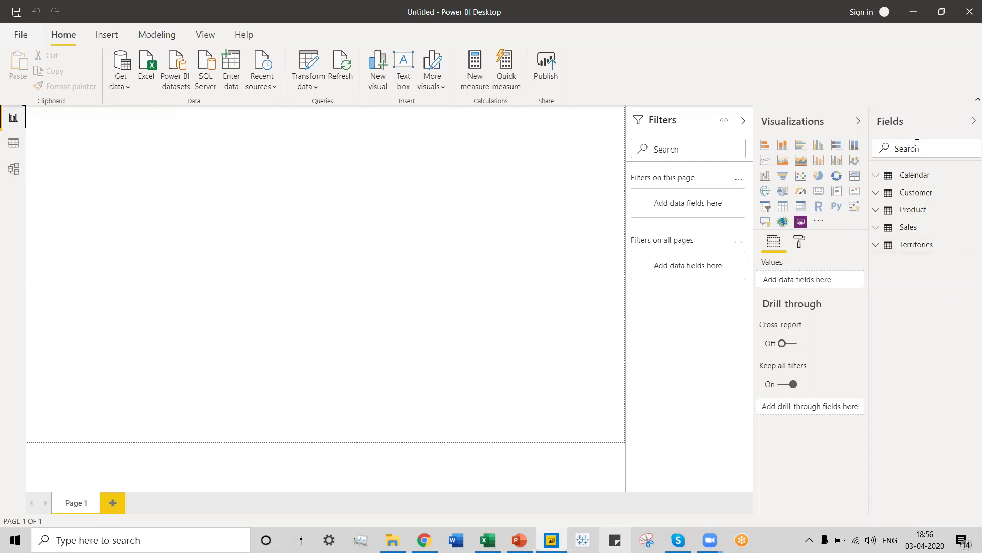
Review the fields of the loaded Calendar table, collapse it and return to the general report commands
{"action": "left_click", "coordinate": [877, 176]}
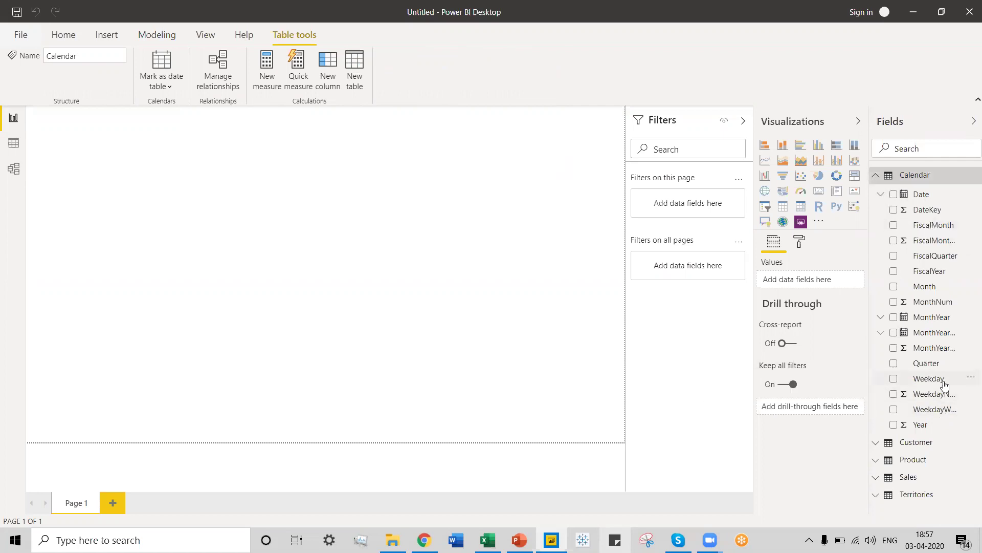
{"action": "left_click", "coordinate": [877, 175]}
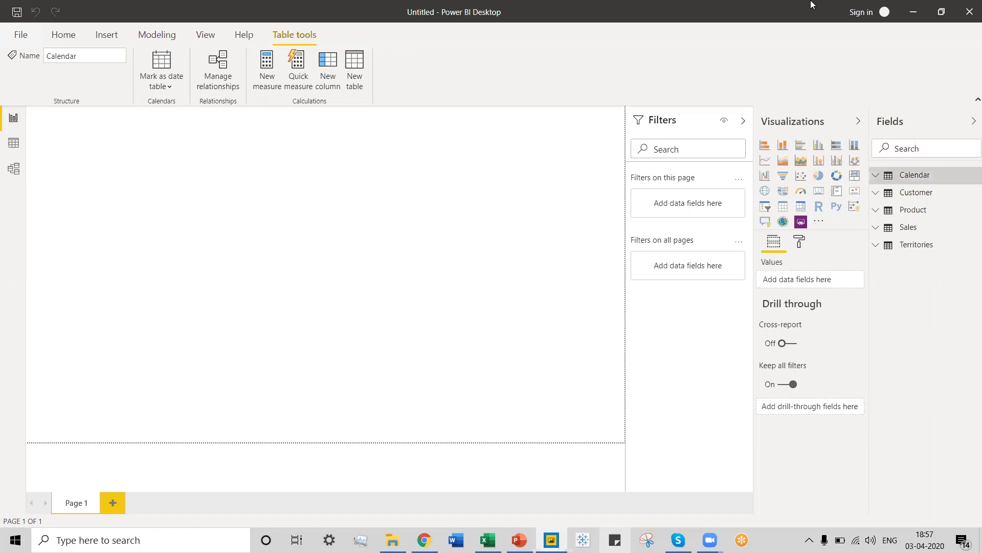
{"action": "left_click", "coordinate": [61, 35]}
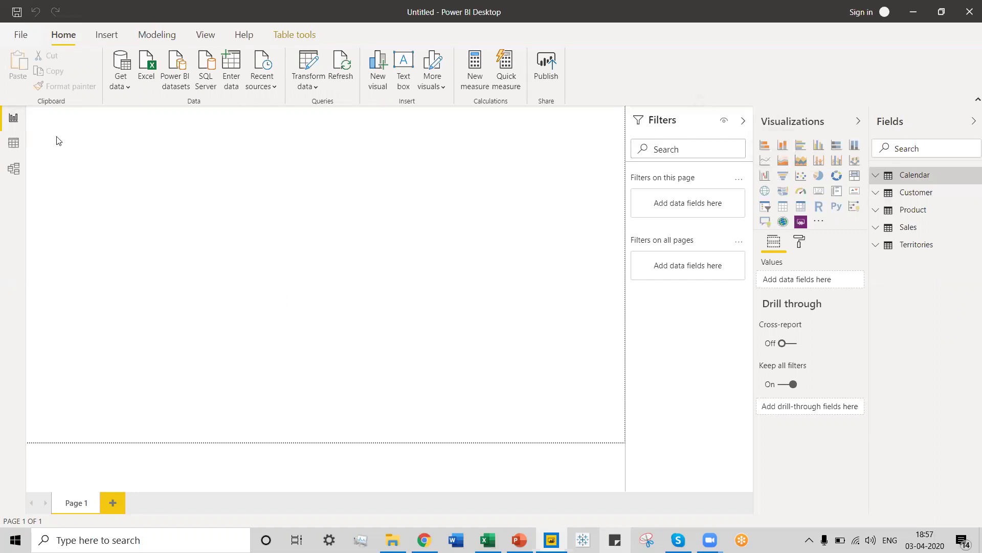
Switch to the Data view and inspect the Calendar fields and the rows of the Customer and Product tables
{"action": "left_click", "coordinate": [12, 146]}
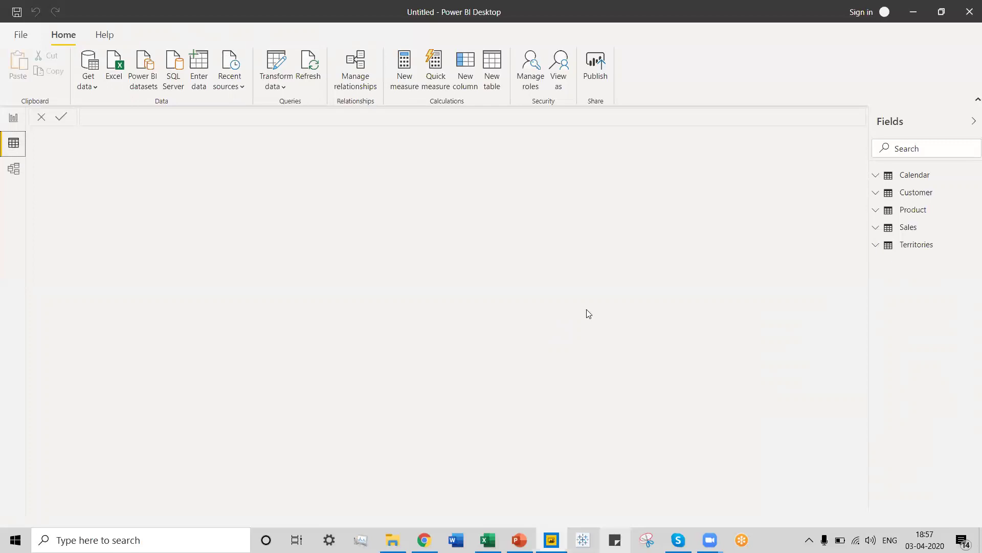
{"action": "left_click", "coordinate": [907, 176]}
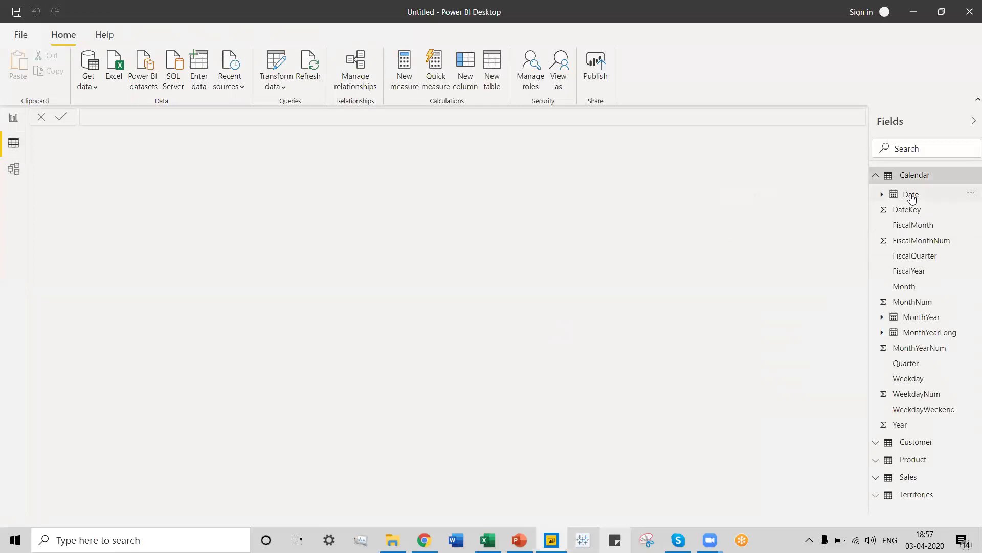
{"action": "left_click", "coordinate": [911, 195]}
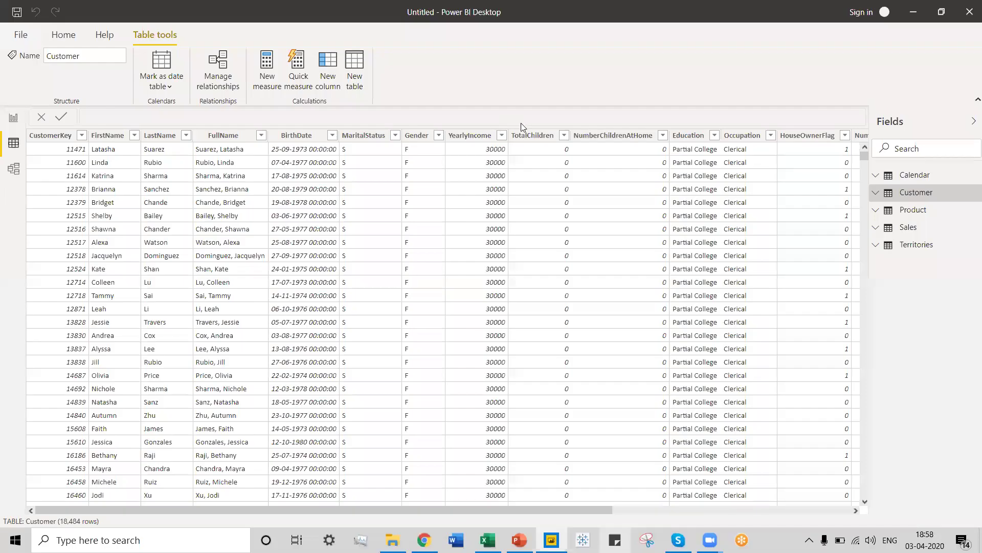
{"action": "left_click", "coordinate": [914, 209]}
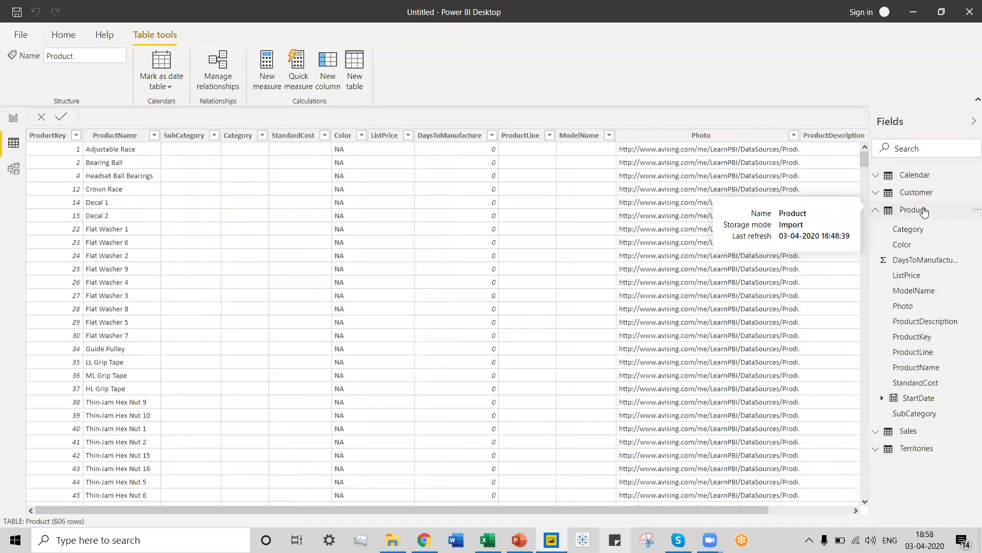
{"action": "left_click", "coordinate": [924, 211]}
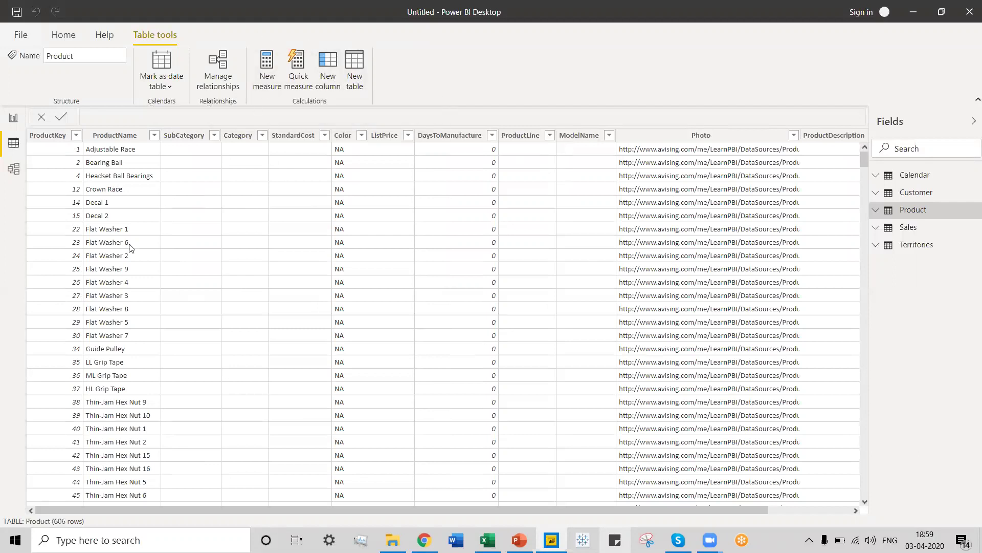
Switch to the Model view and examine the relationships linking the Sales table to Territories, Customer and Product
{"action": "left_click", "coordinate": [10, 171]}
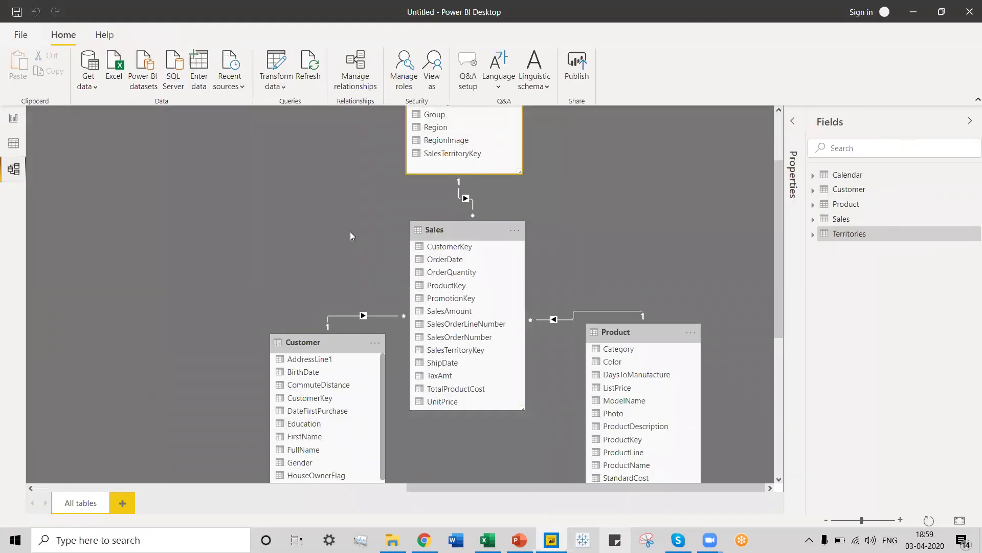
{"action": "scroll", "coordinate": [350, 235], "scroll_direction": "up", "scroll_amount": 3}
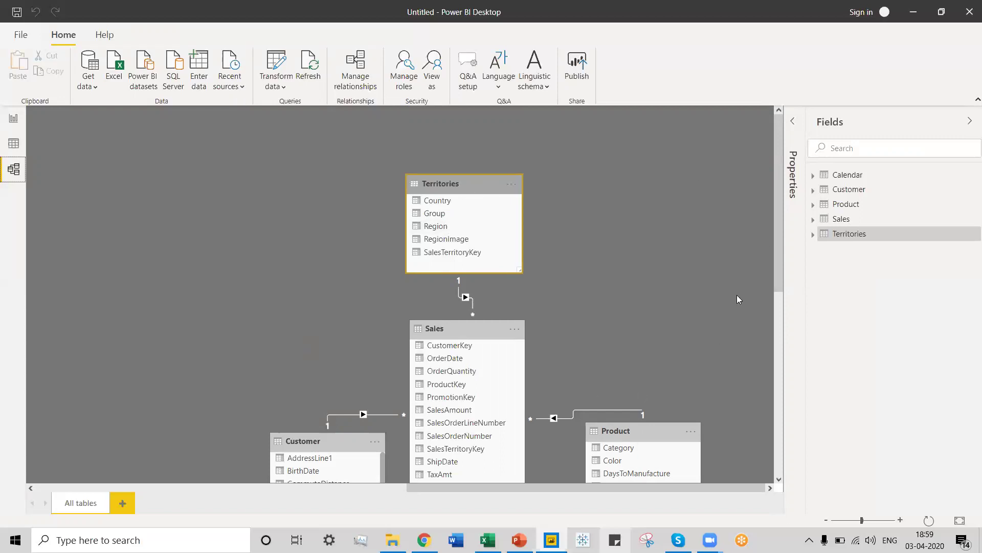
{"action": "left_click_drag", "start_coordinate": [777, 282], "coordinate": [781, 346]}
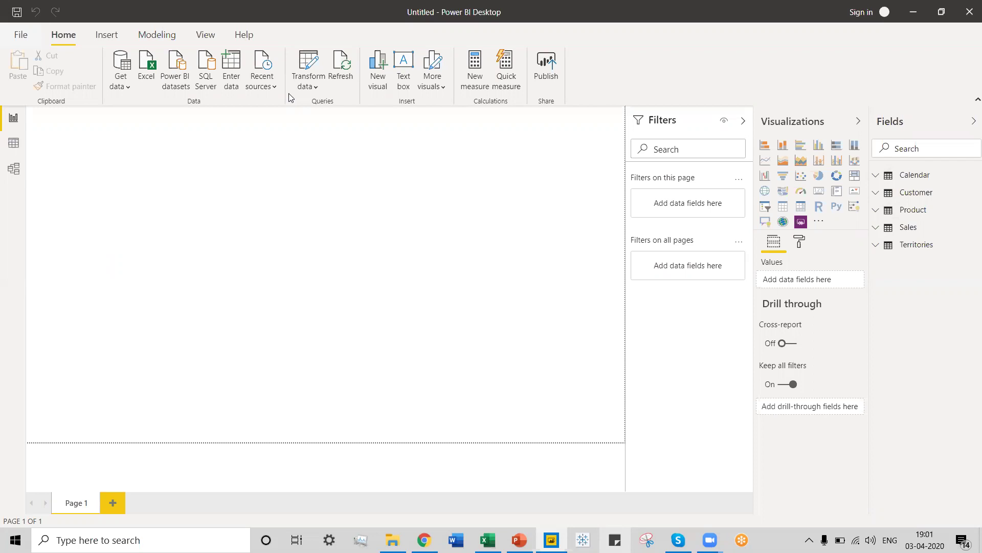
Open the Power Query Editor and review the Calendar query's transformation commands, data type choices for DateKey and column-adding commands
{"action": "left_click", "coordinate": [310, 86]}
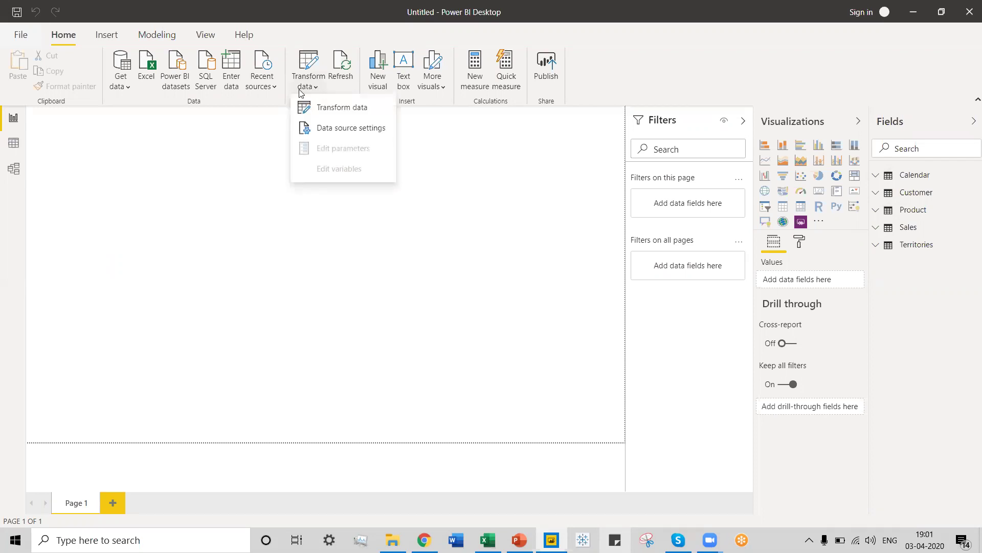
{"action": "left_click", "coordinate": [336, 108]}
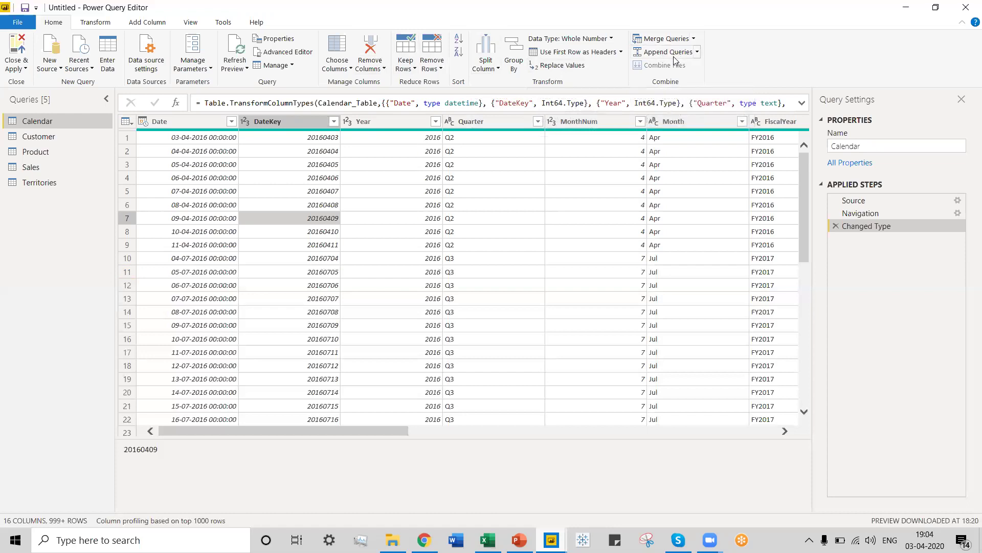
{"action": "left_click", "coordinate": [94, 25]}
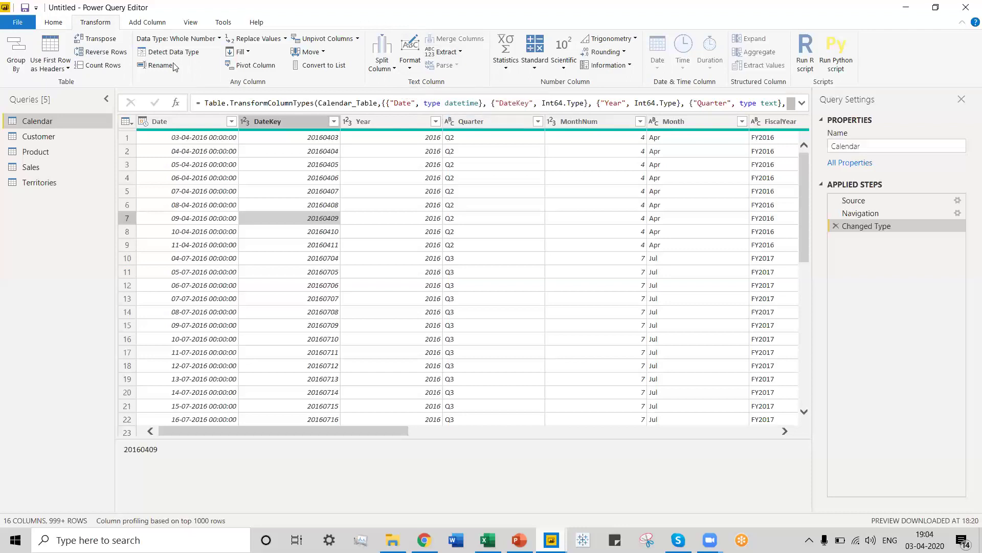
{"action": "left_click", "coordinate": [219, 41]}
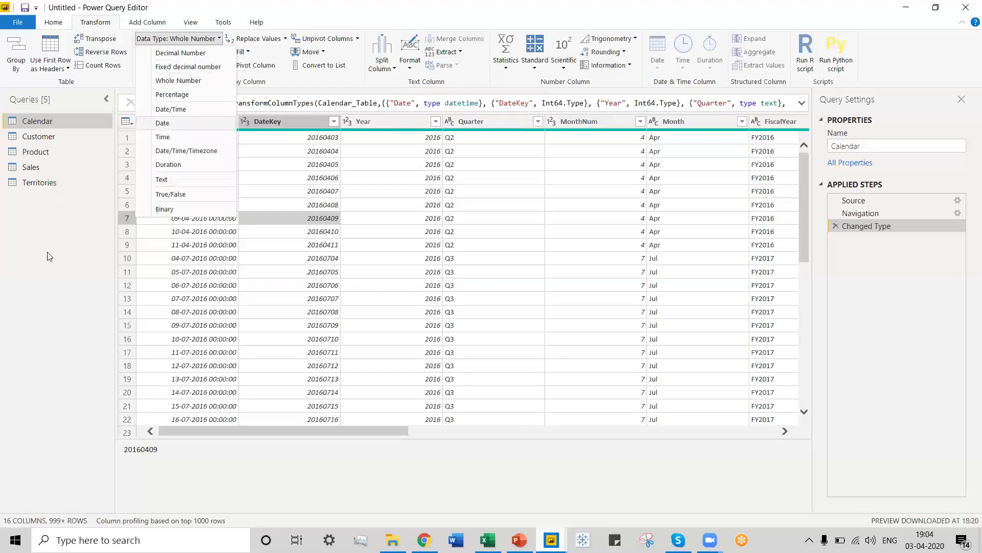
{"action": "key", "text": "Escape"}
{"action": "left_click", "coordinate": [148, 23]}
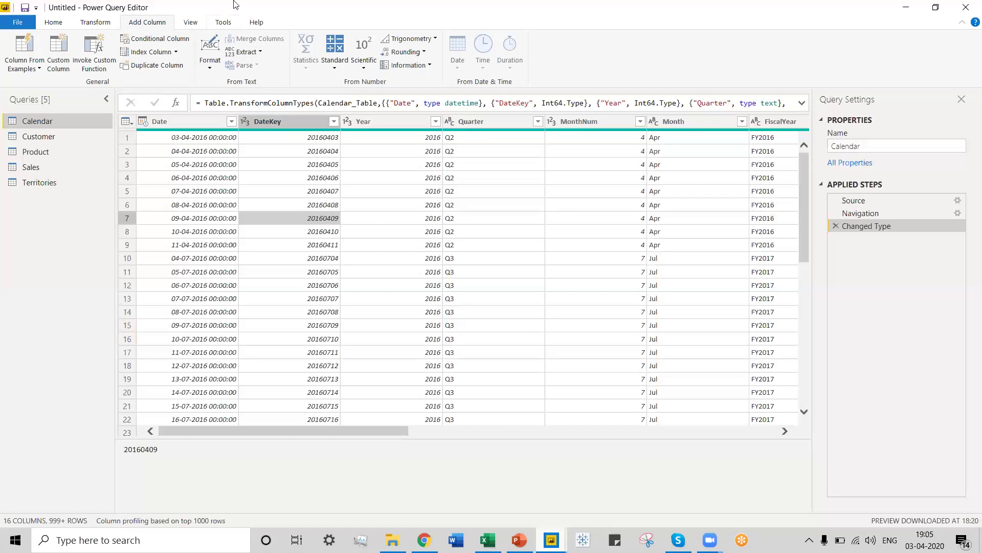
Close the Power Query Editor, applying the queries, and view the Territories table's details in the report's field list
{"action": "scroll", "coordinate": [235, 5], "scroll_direction": "up", "scroll_amount": 2}
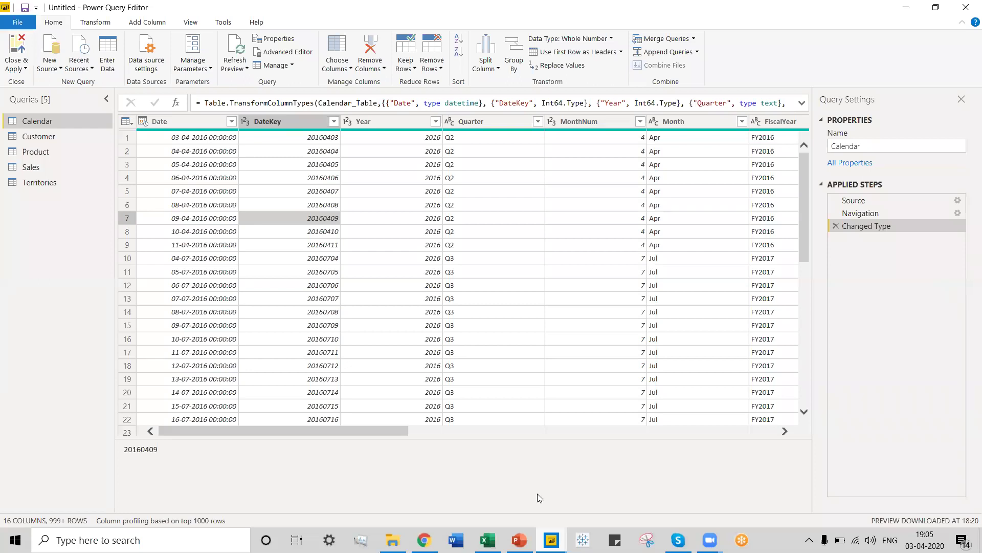
{"action": "left_click", "coordinate": [25, 68]}
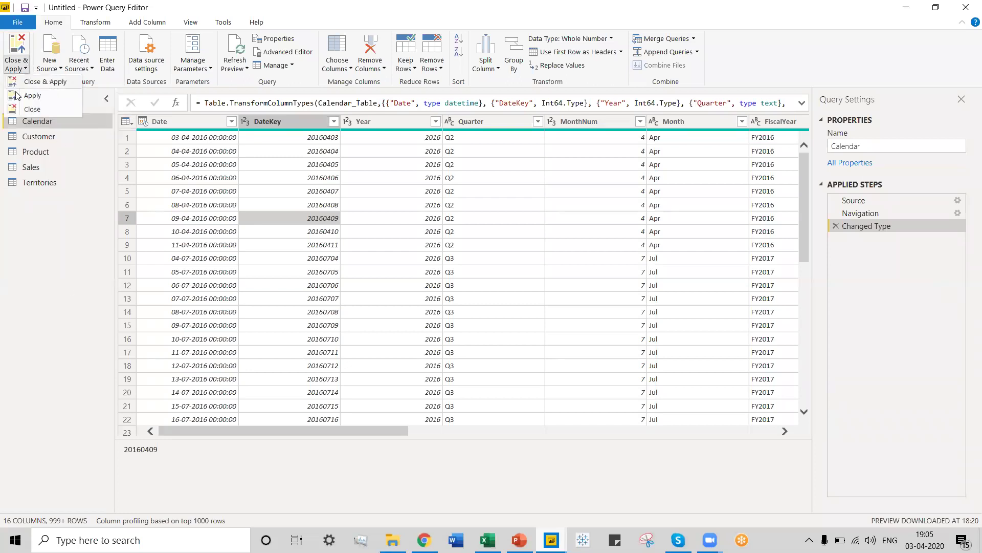
{"action": "left_click", "coordinate": [43, 83]}
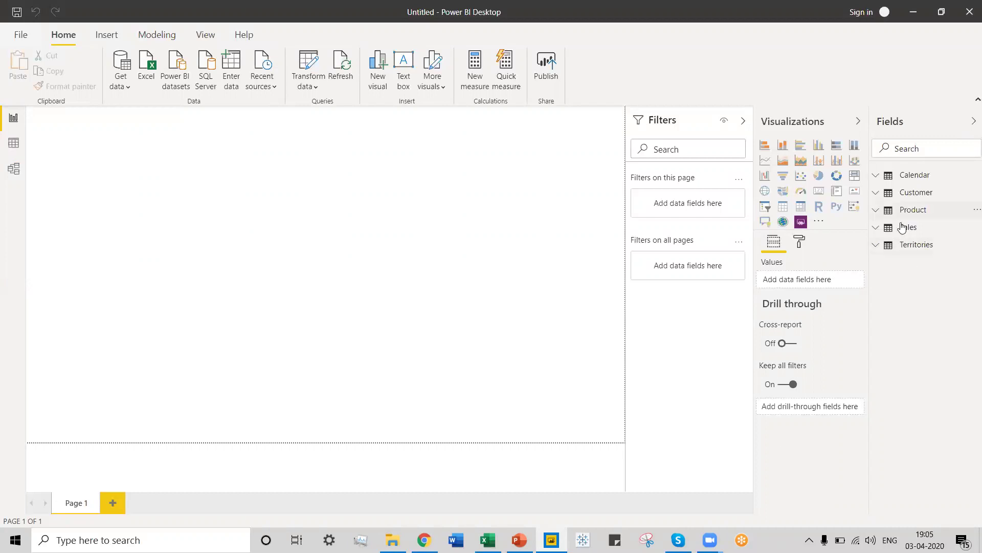
{"action": "mouse_move", "coordinate": [911, 245]}
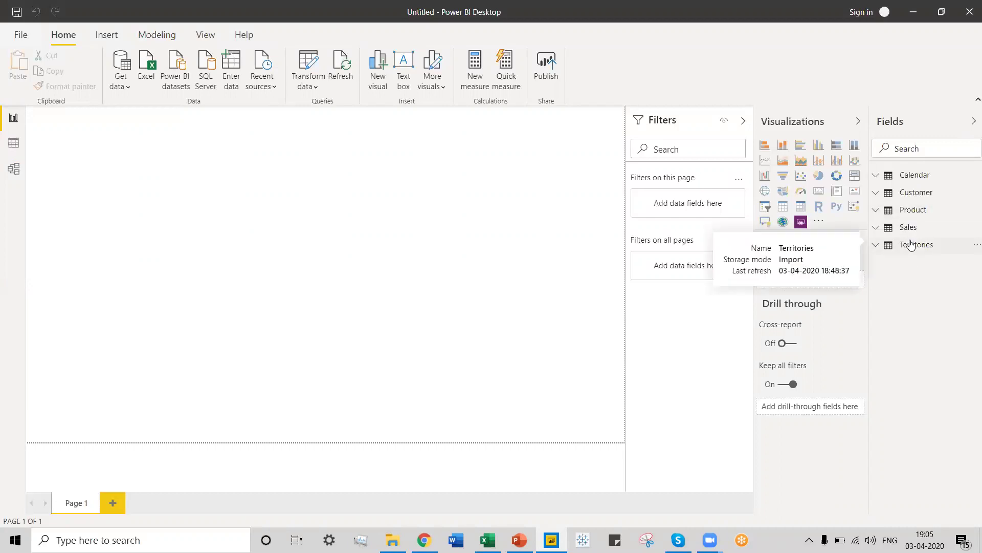